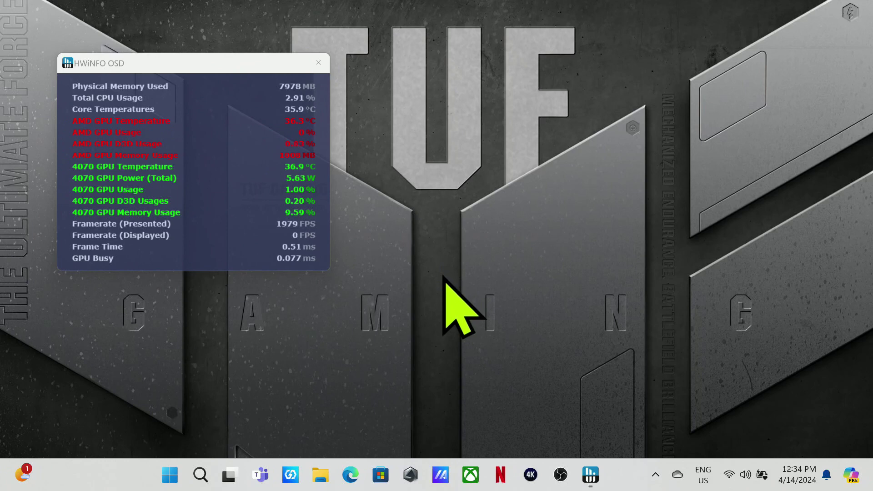
# - Launch NVIDIA GeForce Experience from its hidden system-tray icon
pyautogui.click(654, 475)
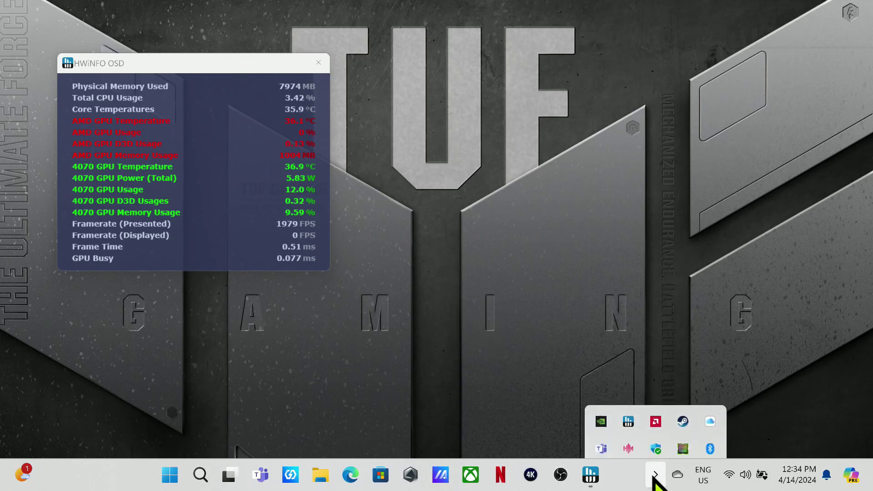
pyautogui.rightClick(601, 406)
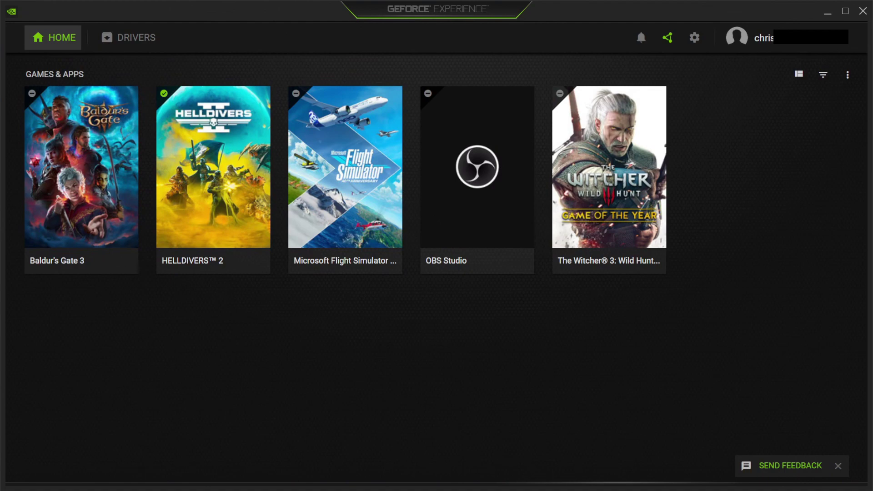
# - Check for driver updates, confirming Game Ready Driver 552.12 is already the latest
pyautogui.click(122, 42)
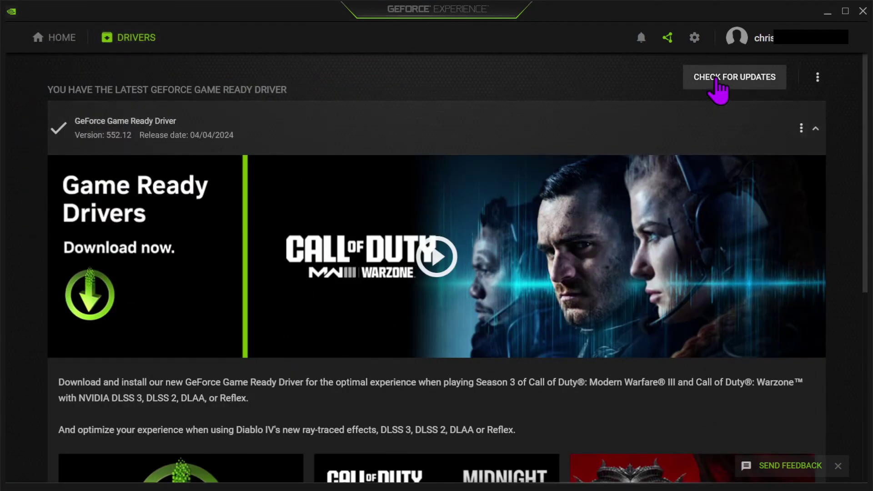
pyautogui.click(717, 78)
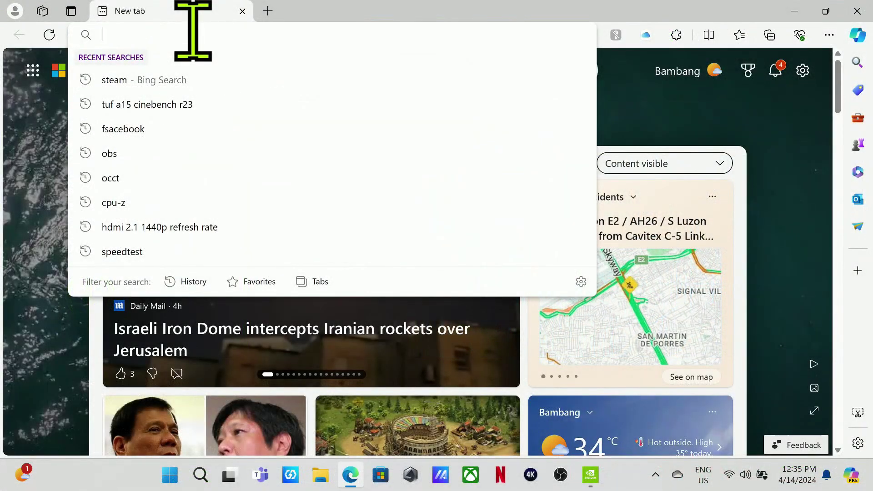
# - Search 'nvidia drivers' in Edge and open the Official Drivers | NVIDIA page
pyautogui.write('n')
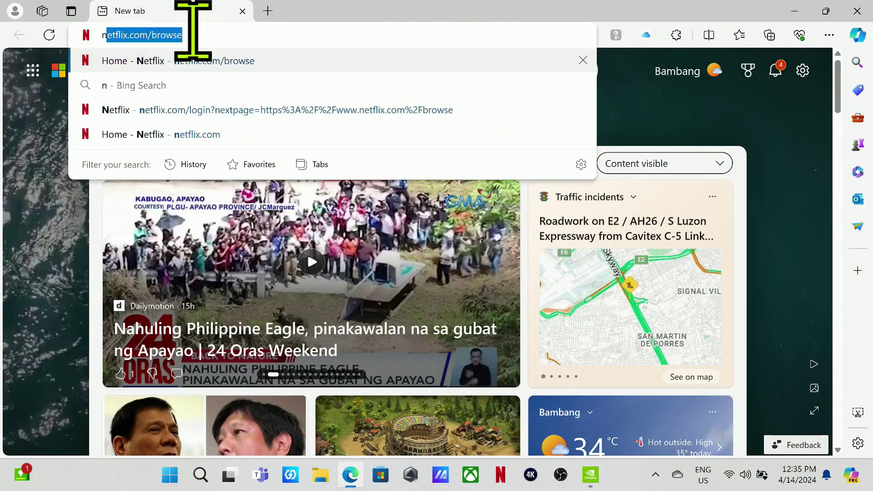
pyautogui.write('vidia')
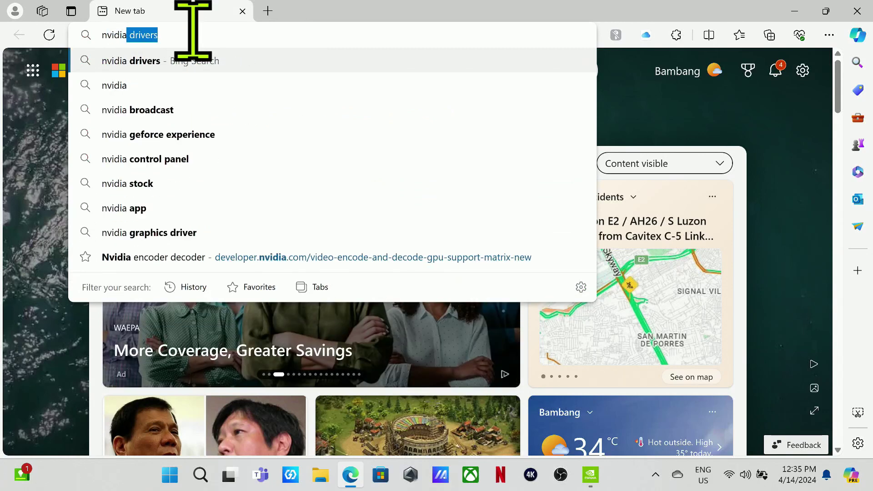
pyautogui.press('Return')
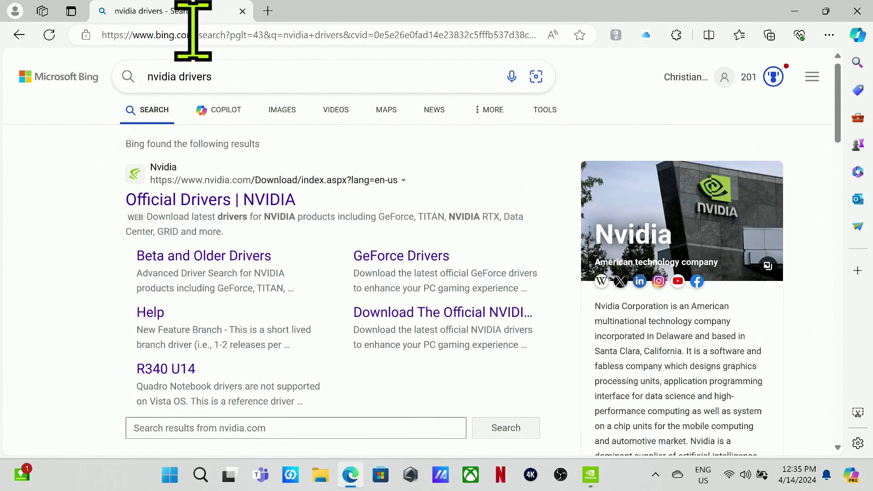
pyautogui.click(197, 197)
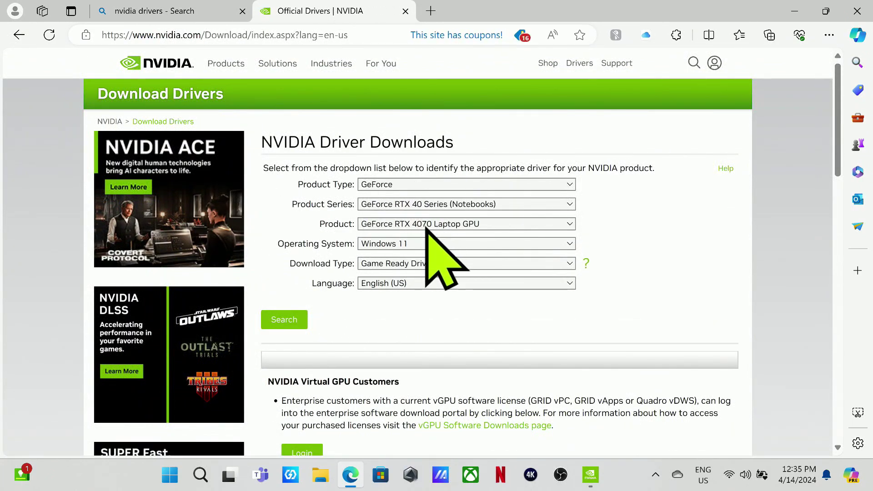
# - Find Game Ready Driver 552.12 for the RTX 4070 Laptop GPU and save it to Downloads
pyautogui.click(419, 267)
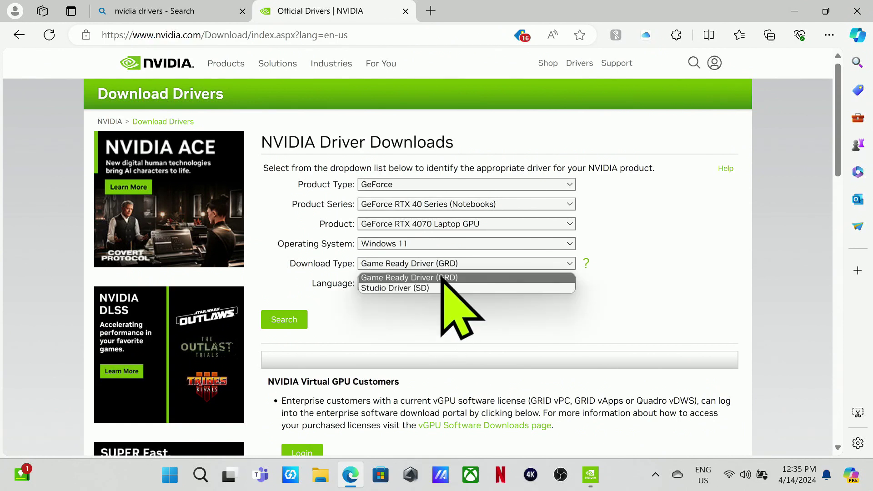
pyautogui.click(442, 278)
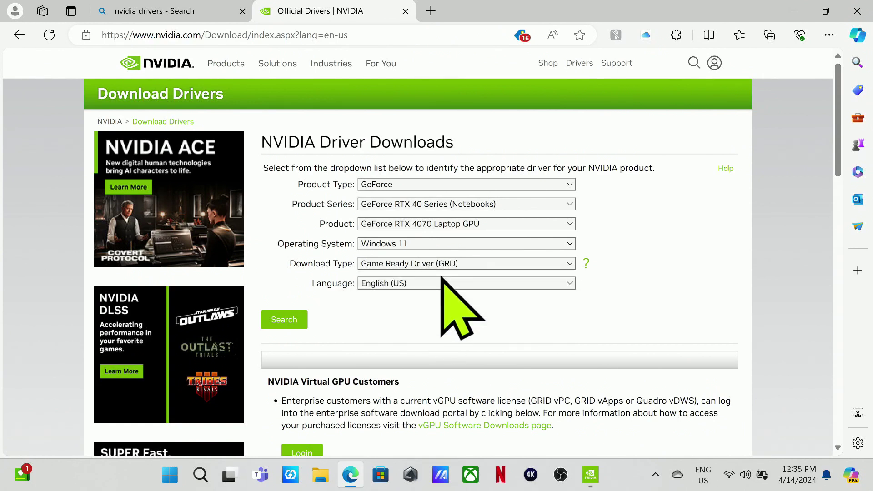
pyautogui.click(278, 323)
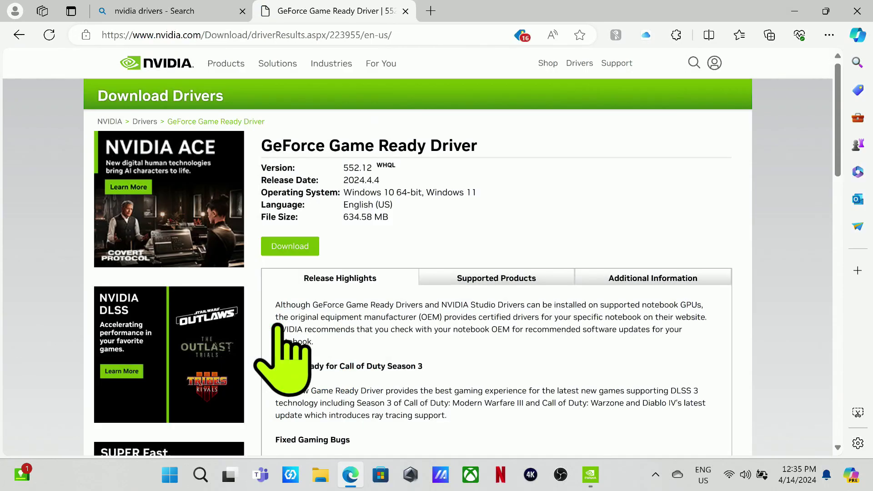
pyautogui.click(285, 248)
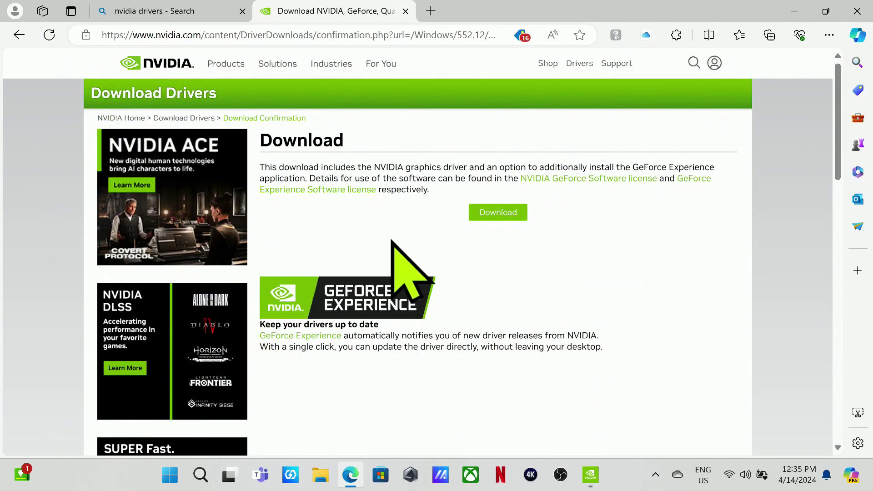
pyautogui.click(498, 212)
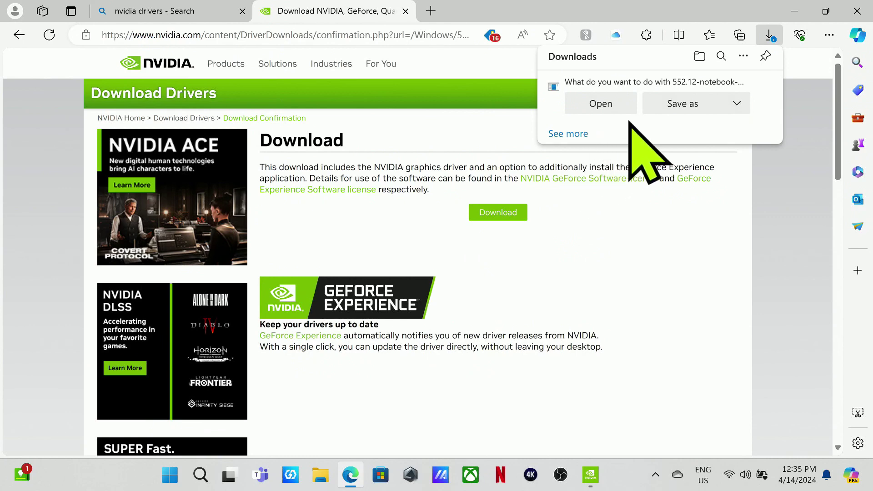
pyautogui.click(665, 109)
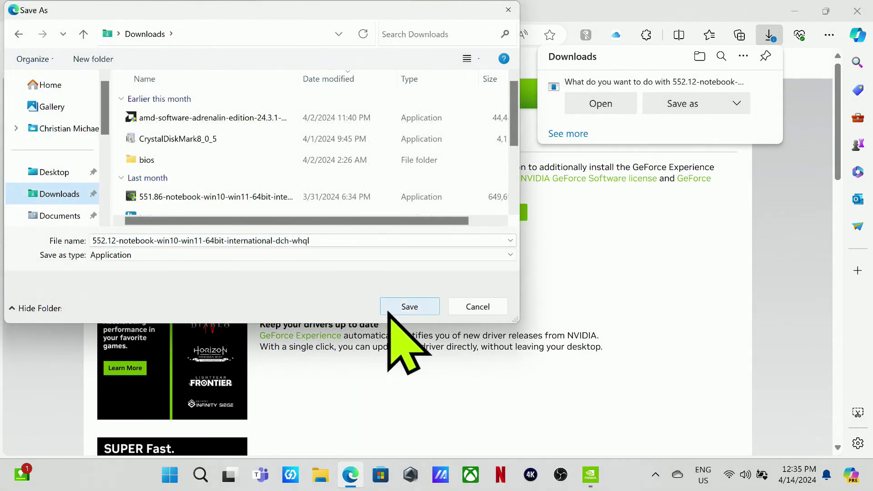
pyautogui.click(409, 309)
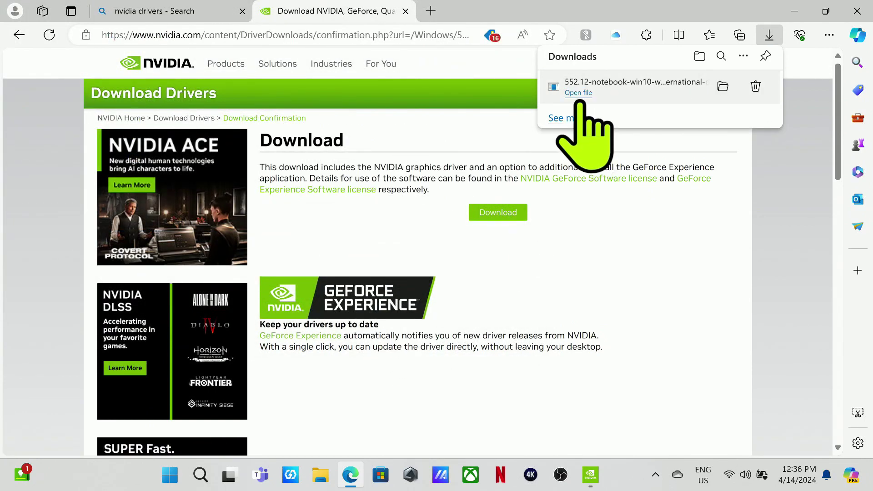
# - Run the downloaded 552.12 installer, approve UAC and accept the default extraction folder
pyautogui.click(578, 97)
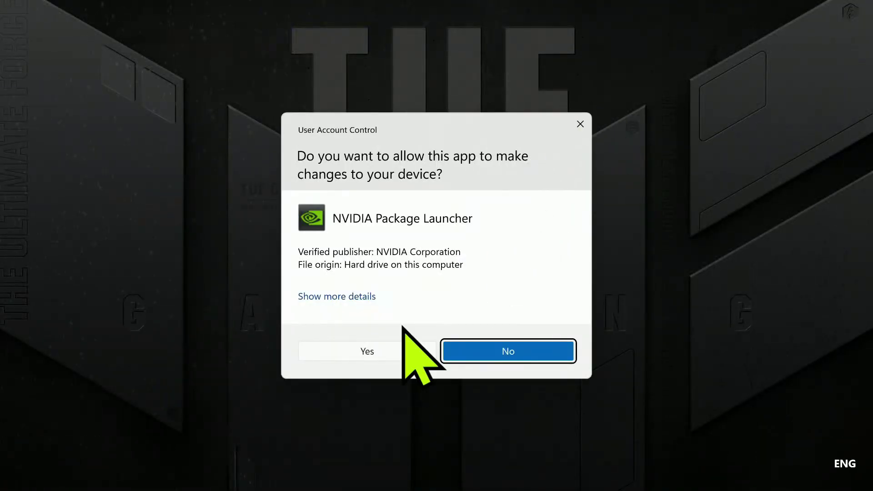
pyautogui.click(369, 353)
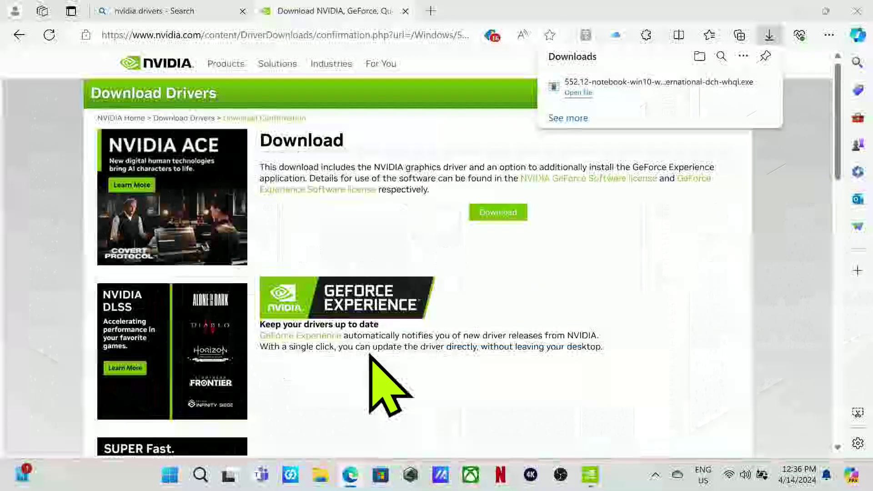
pyautogui.click(404, 260)
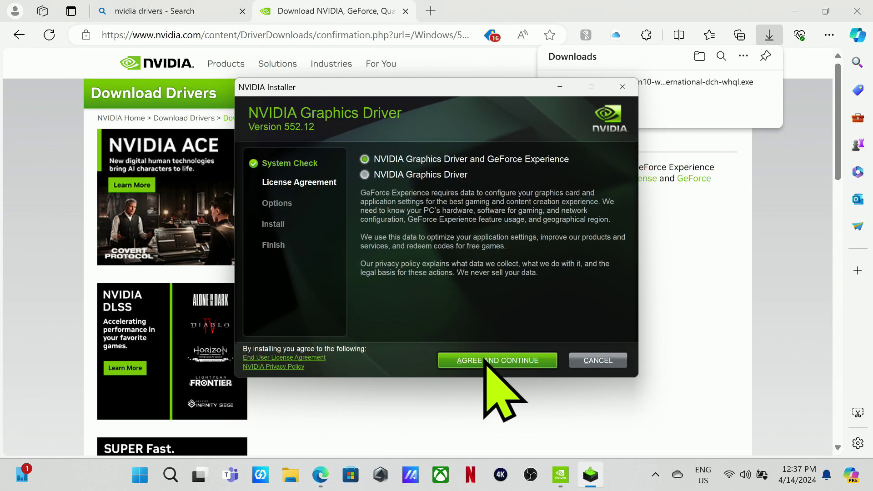
# - Accept the NVIDIA licence, choose Custom (Advanced) and enable clean installation
pyautogui.click(485, 360)
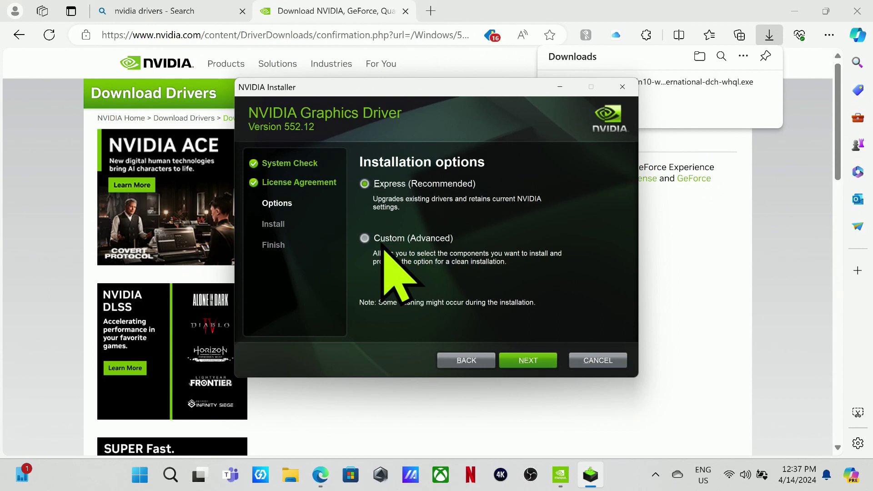
pyautogui.click(364, 238)
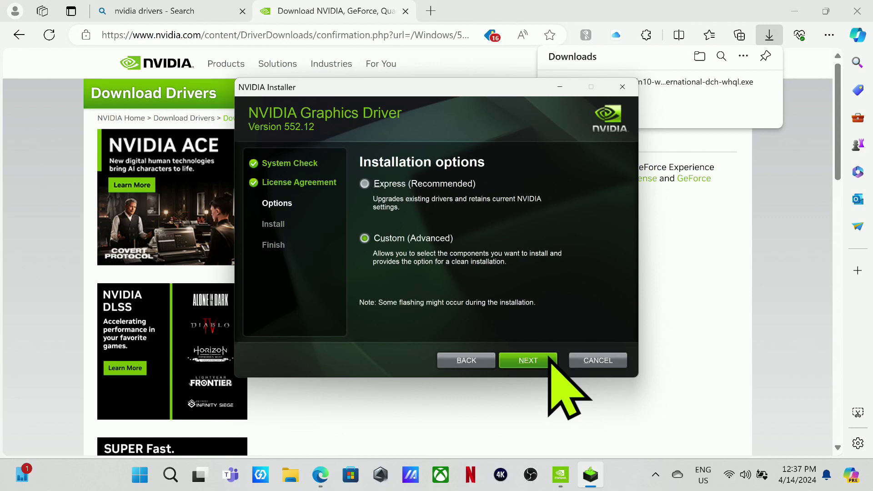
pyautogui.click(549, 357)
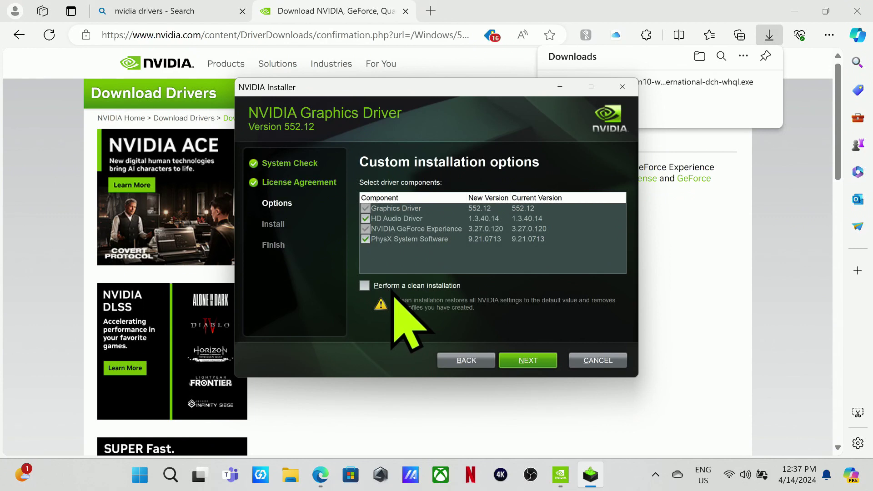
pyautogui.click(367, 287)
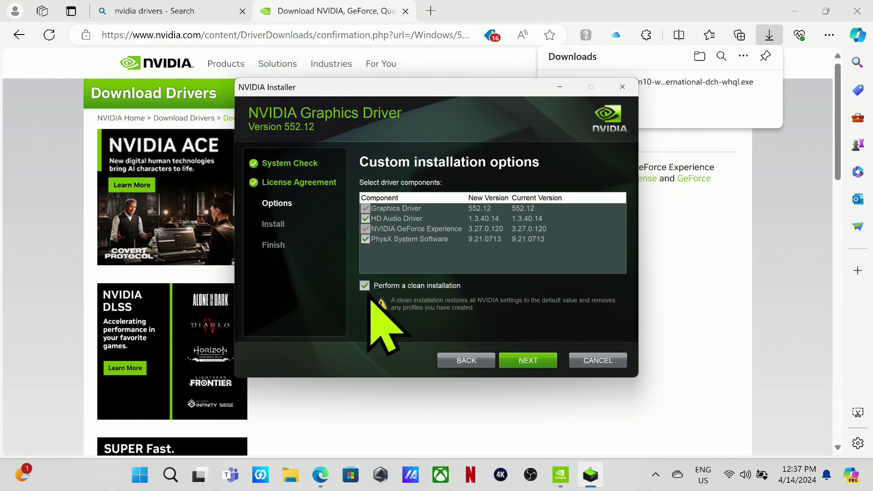
# - Cancel the NVIDIA installer, leaving the 552.12 download page in Edge
pyautogui.click(597, 362)
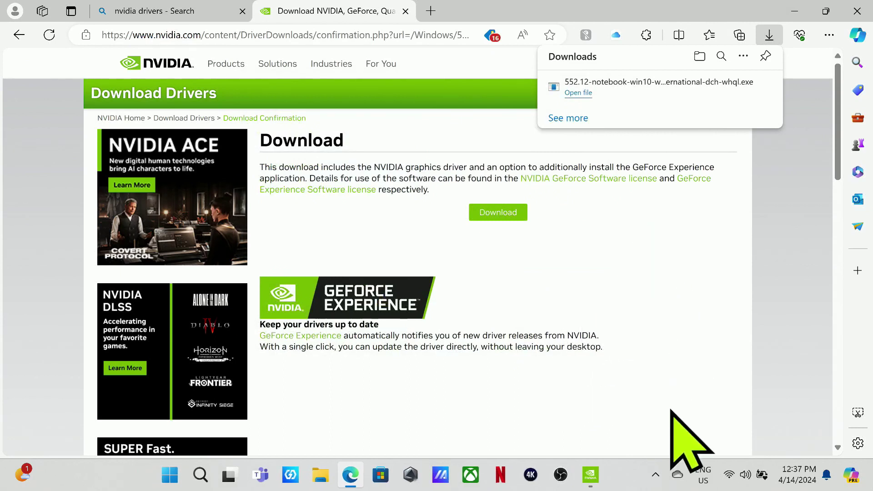
# - Check AMD Adrenalin's System settings showing 24.3.1 up to date, then return to Edge
pyautogui.click(655, 478)
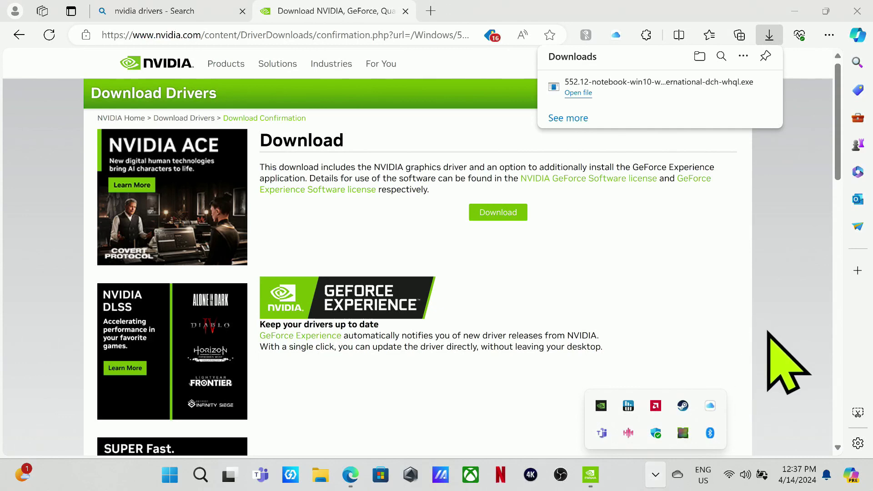
pyautogui.click(655, 406)
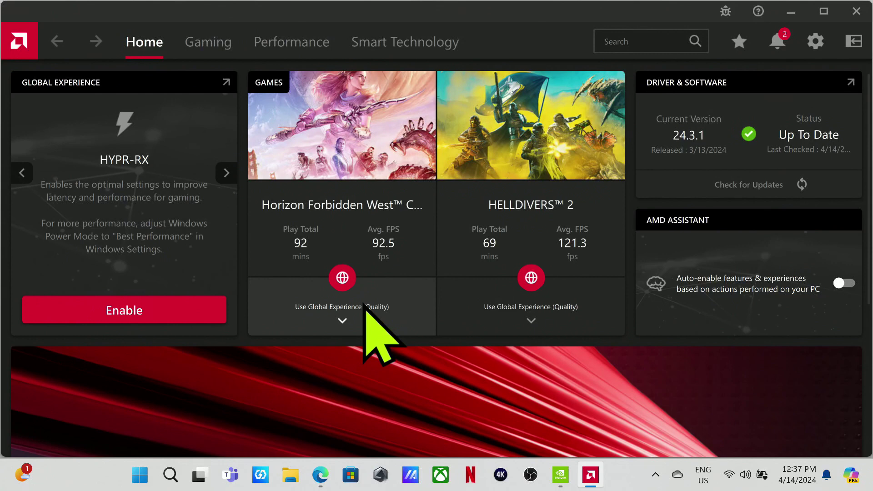
pyautogui.click(814, 51)
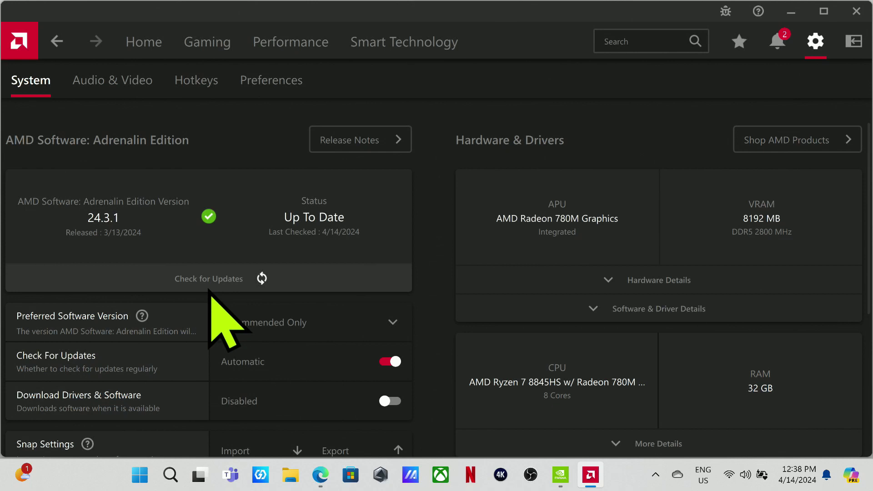
pyautogui.moveTo(320, 474)
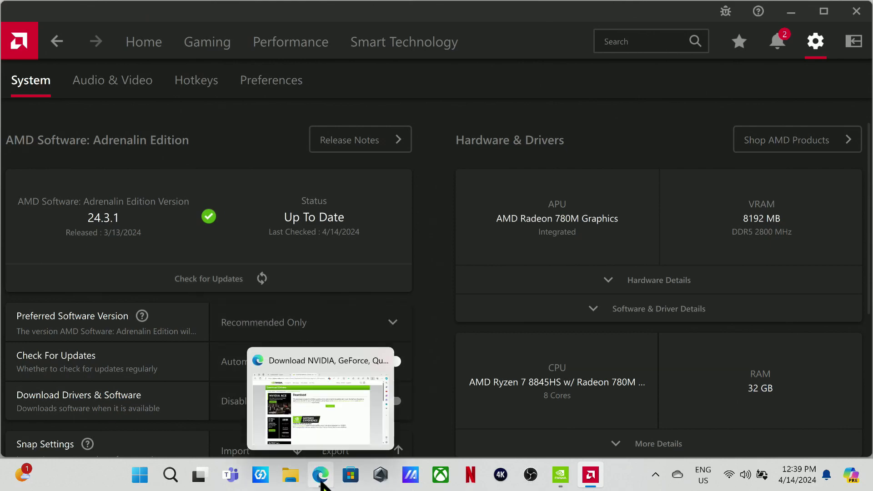
pyautogui.click(309, 410)
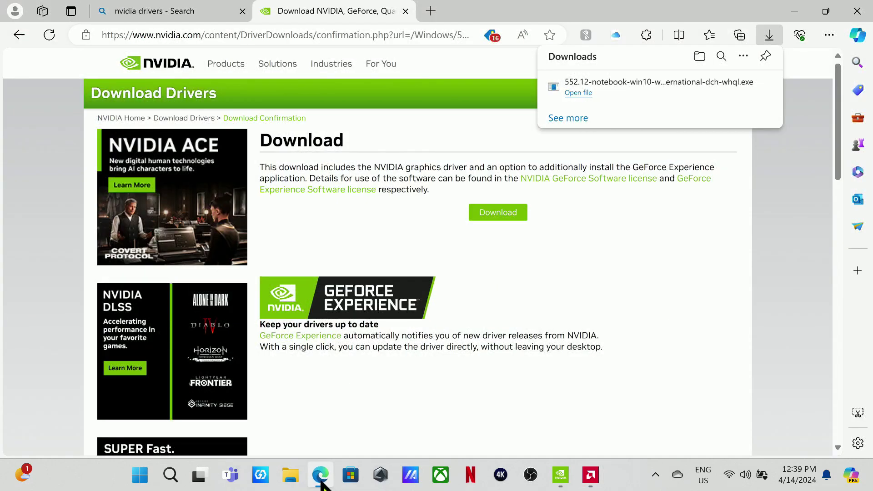
# - Search Bing for 'amd adrenaline software' from Edge's address bar
pyautogui.click(195, 12)
pyautogui.click(194, 35)
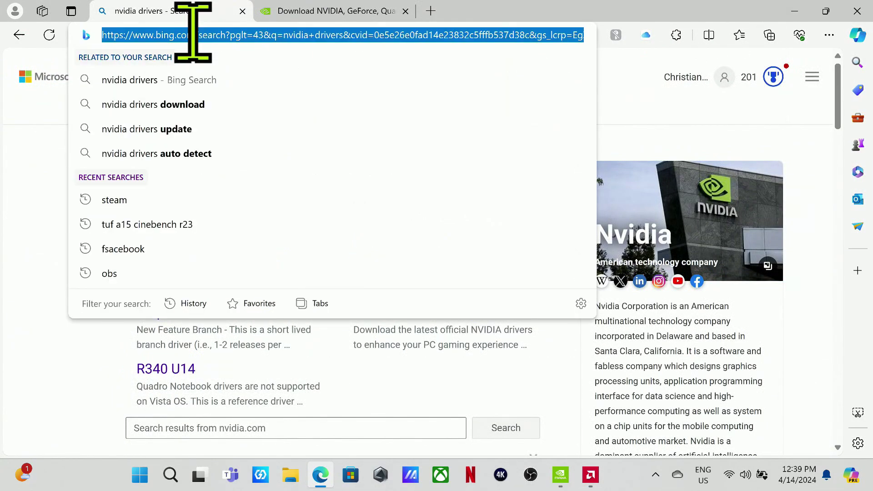
pyautogui.write('amd')
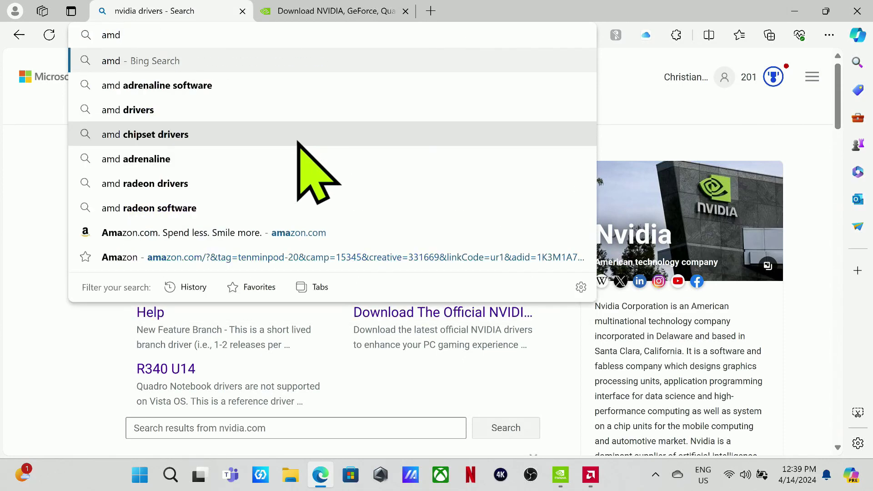
pyautogui.press('Down')
pyautogui.press('Down')
pyautogui.press('Down')
pyautogui.press('Up')
pyautogui.press('Up')
pyautogui.press('Return')
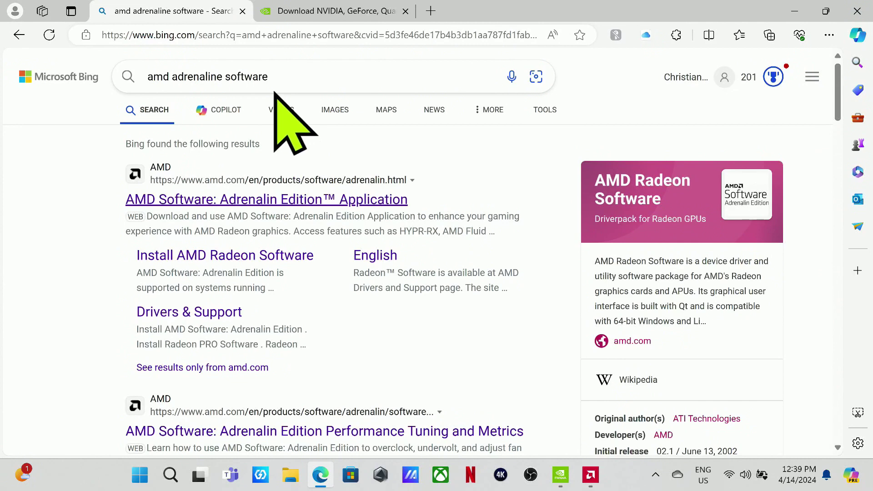
# - Open the AMD Software: Adrenalin Edition result and go to AMD's Drivers and Support page
pyautogui.click(254, 196)
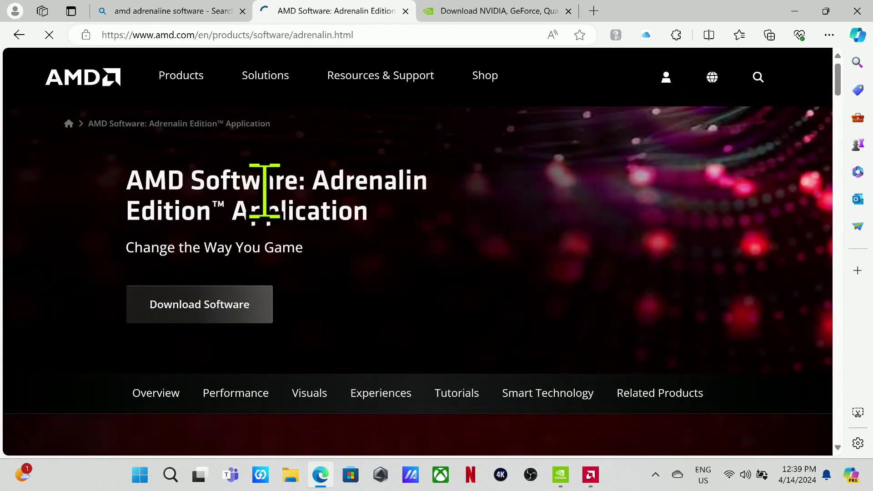
pyautogui.click(227, 321)
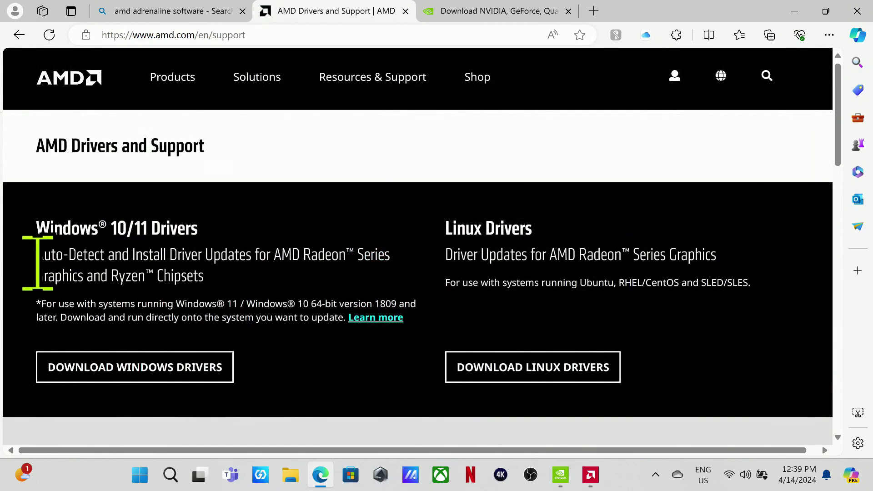
pyautogui.moveTo(37, 259); pyautogui.dragTo(220, 302)
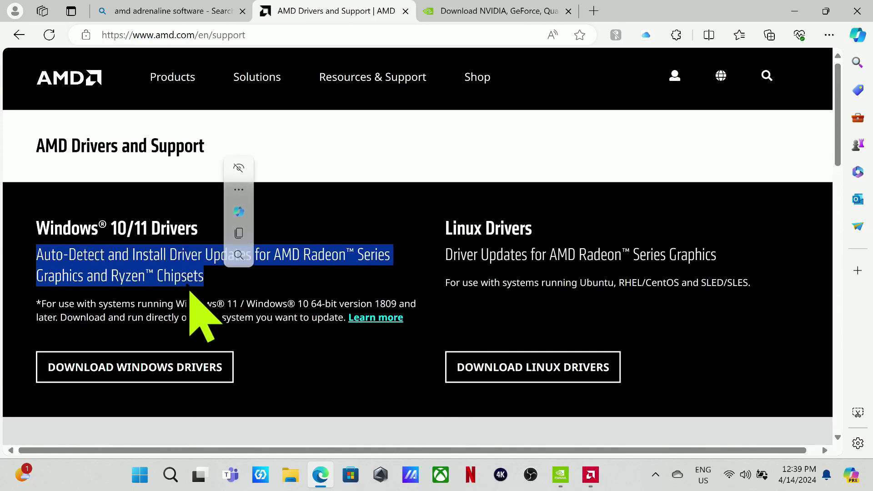
pyautogui.click(214, 290)
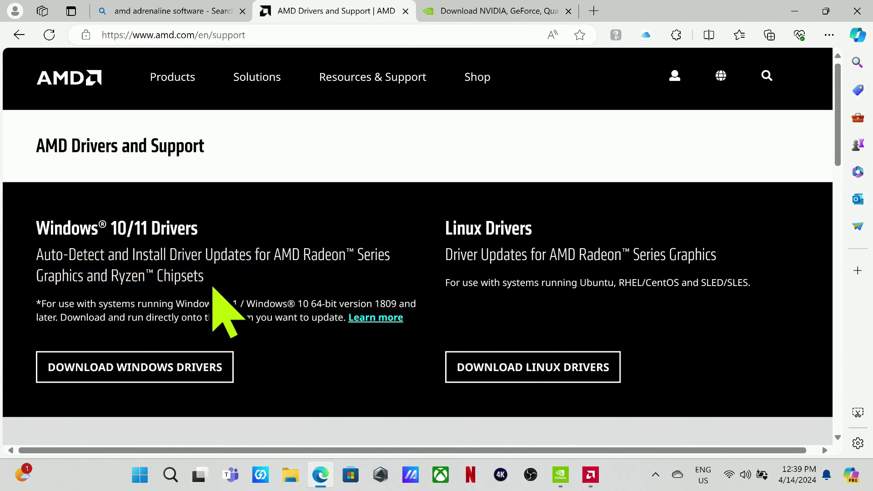
pyautogui.moveTo(37, 254); pyautogui.dragTo(218, 295)
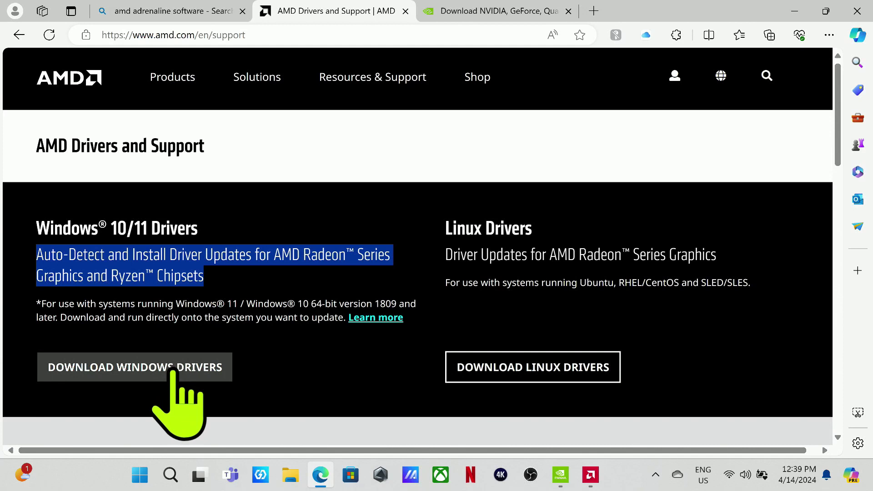
# - Download the AMD Windows driver installer and save it to disk
pyautogui.click(174, 370)
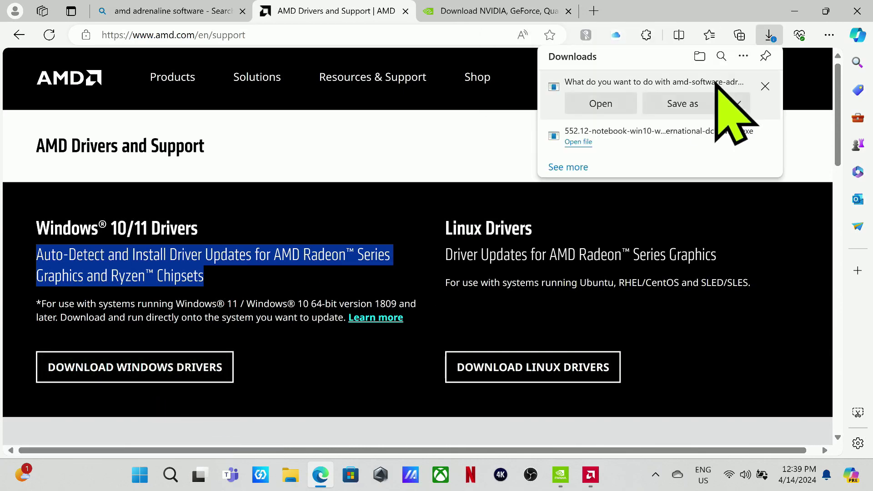
pyautogui.click(696, 111)
pyautogui.click(410, 307)
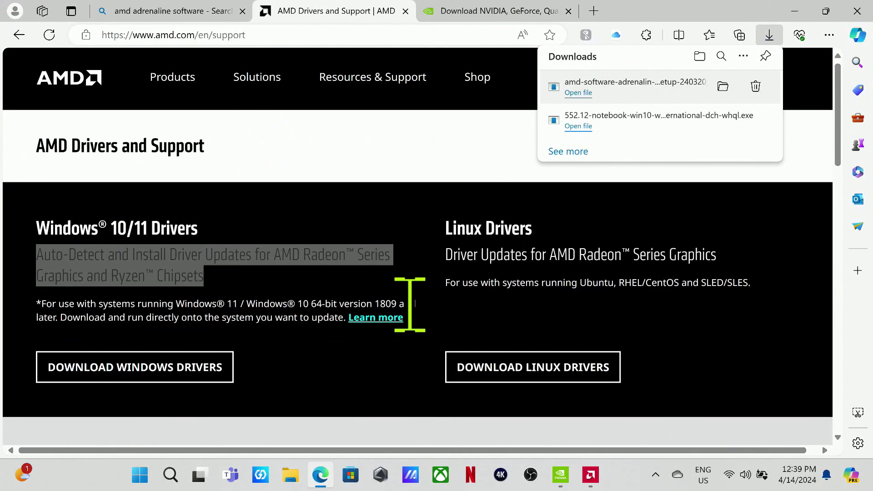
# - Run the AMD installer, approving UAC, to reach Adrenalin 24.3.1 for Radeon 780M Graphics
pyautogui.click(578, 93)
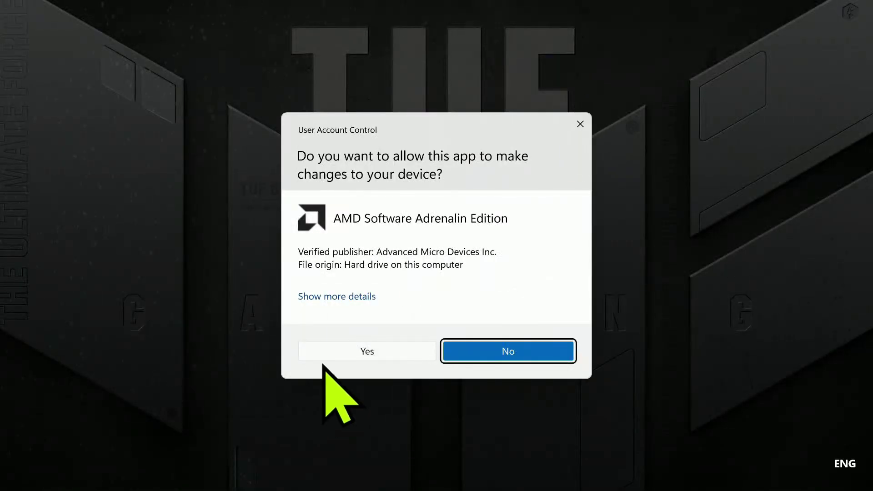
pyautogui.click(342, 357)
pyautogui.click(545, 311)
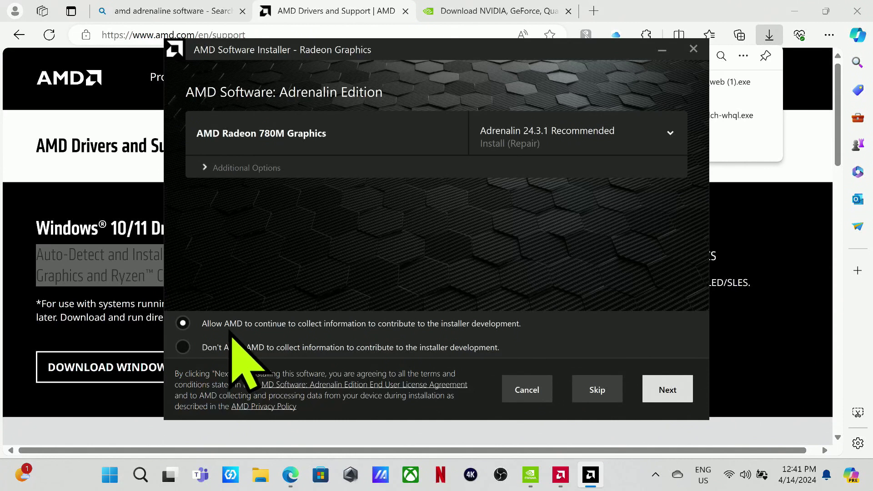
# - Expand Additional Options and keep Full Install selected in the Install Type dropdown
pyautogui.click(266, 172)
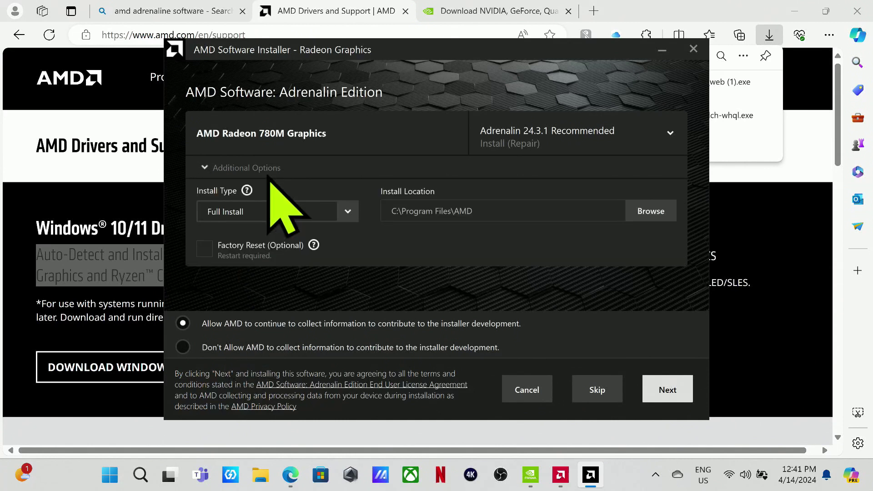
pyautogui.click(356, 211)
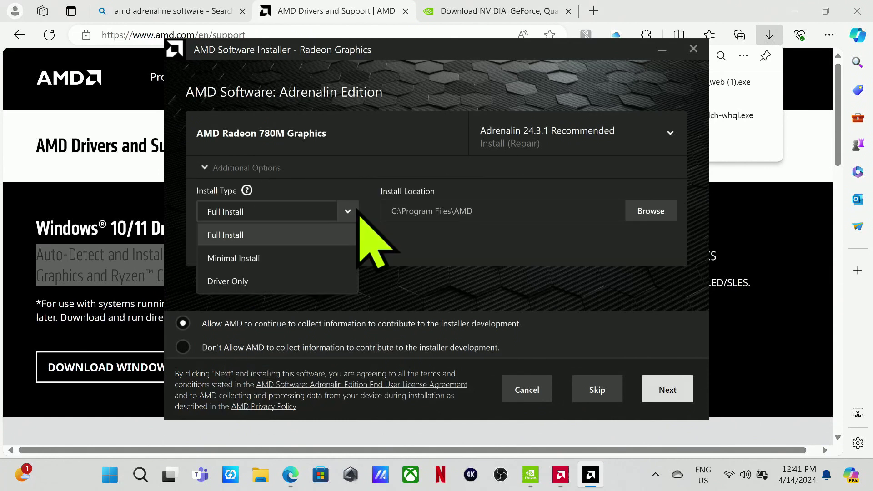
pyautogui.click(356, 210)
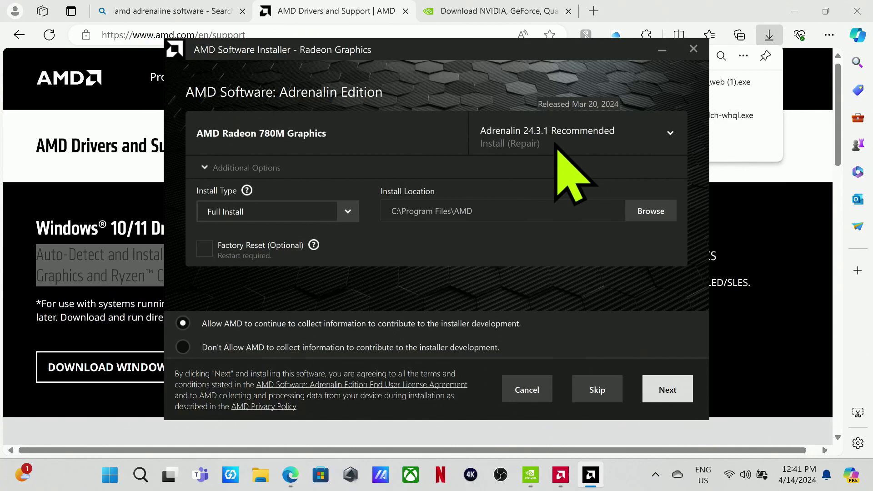
pyautogui.click(353, 211)
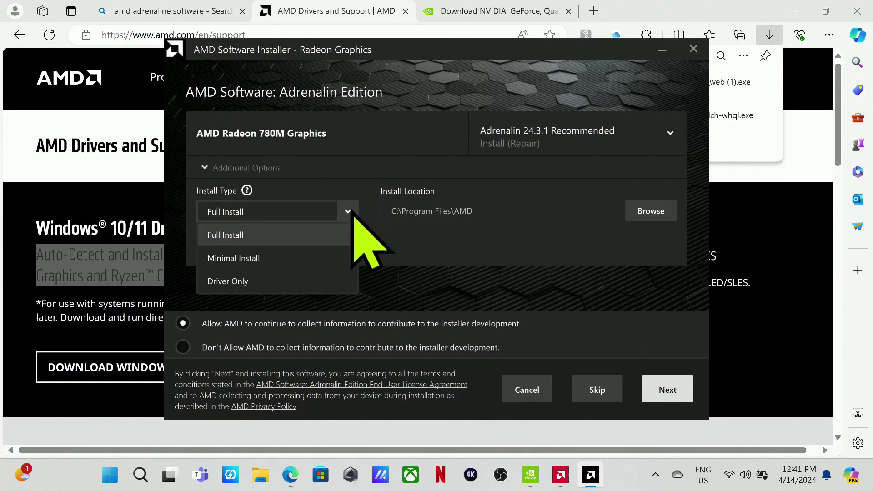
pyautogui.click(272, 239)
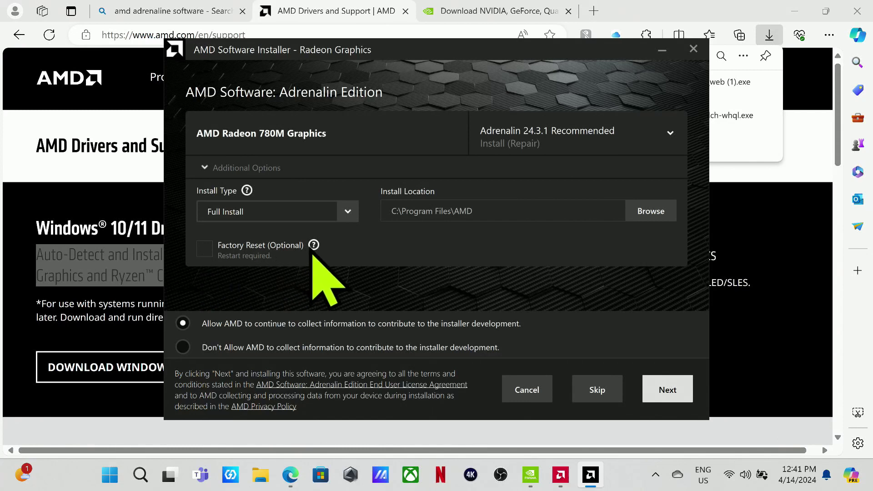
pyautogui.moveTo(315, 251)
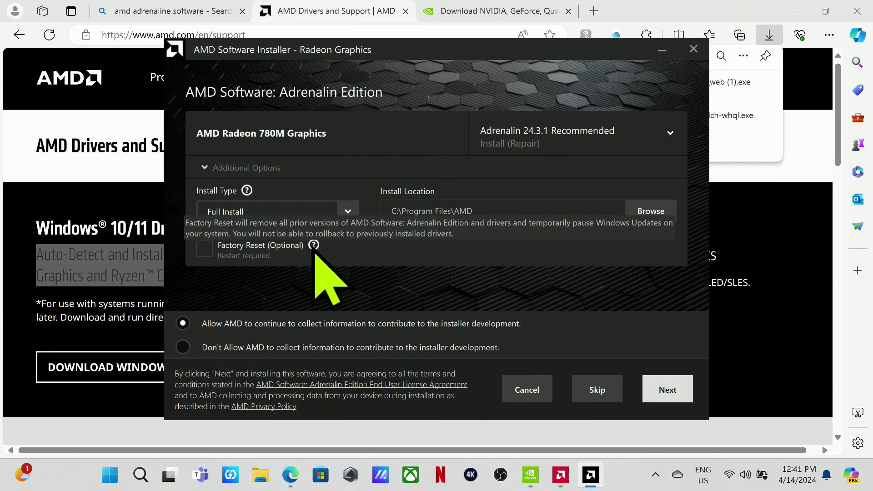
pyautogui.click(349, 211)
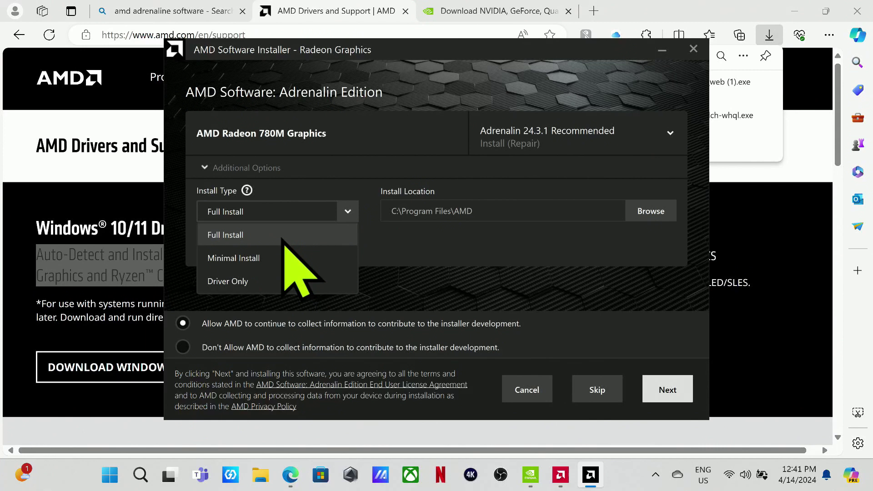
pyautogui.click(283, 237)
# - Enable Factory Reset, turn off Keep user settings, then cancel and confirm quitting the installer
pyautogui.click(205, 249)
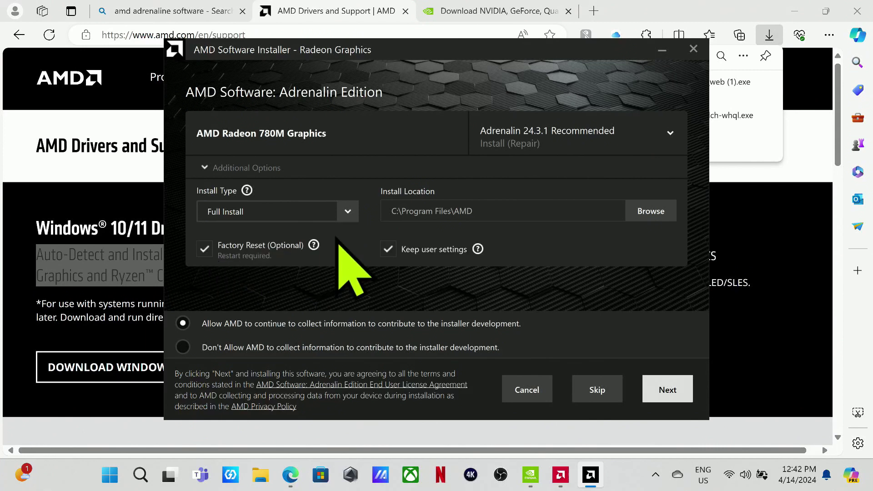
pyautogui.moveTo(413, 260)
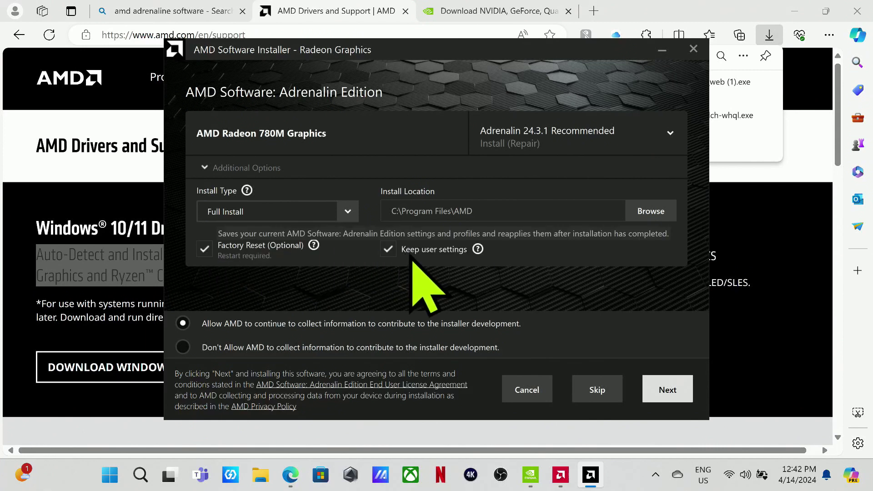
pyautogui.click(389, 249)
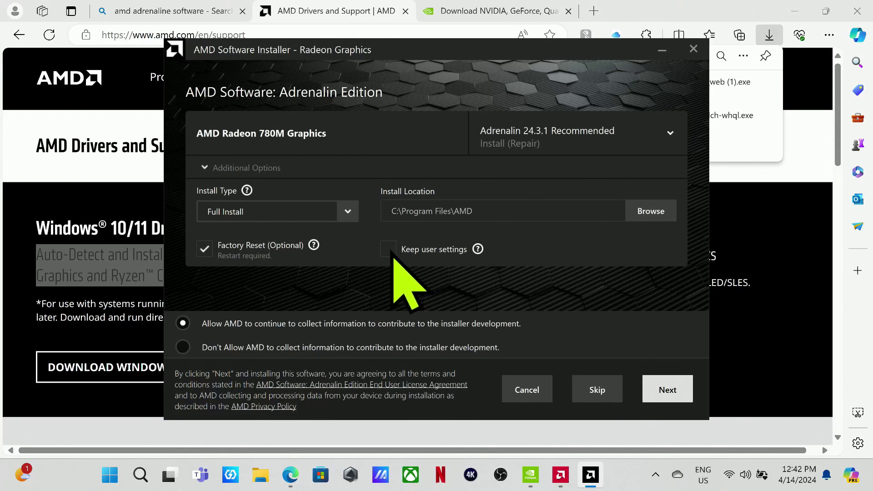
pyautogui.click(537, 392)
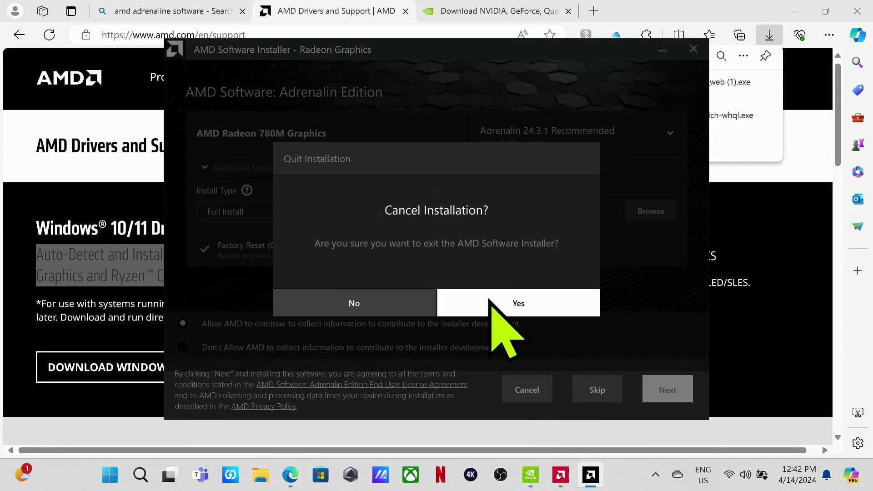
pyautogui.click(491, 302)
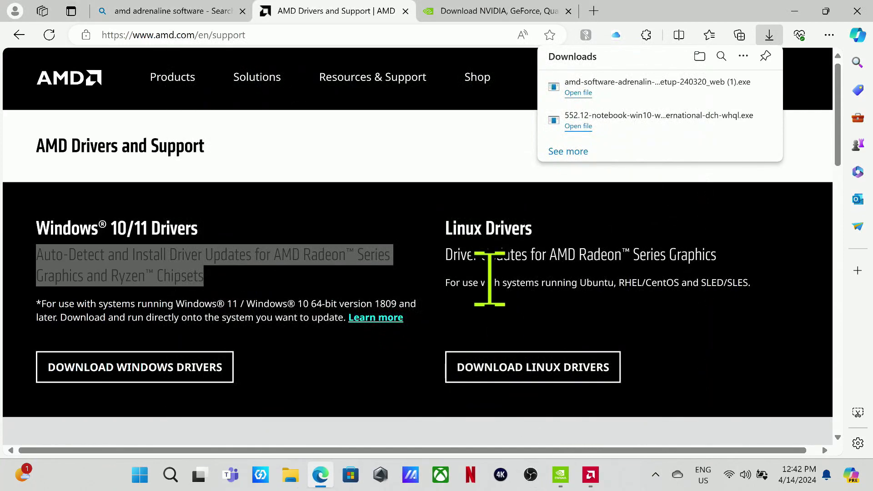